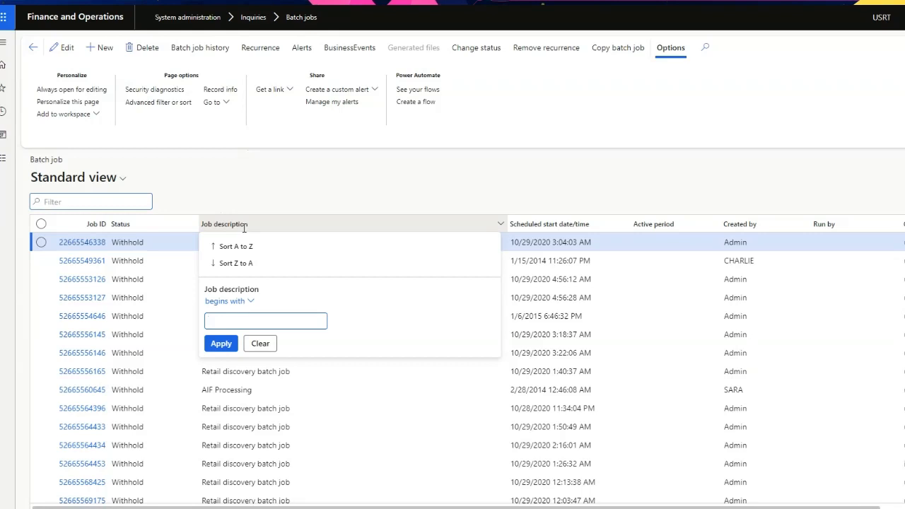
# Step: Filter the batch jobs to those whose job description begins with "change base"
pyautogui.write('change base')
pyautogui.press('Return')
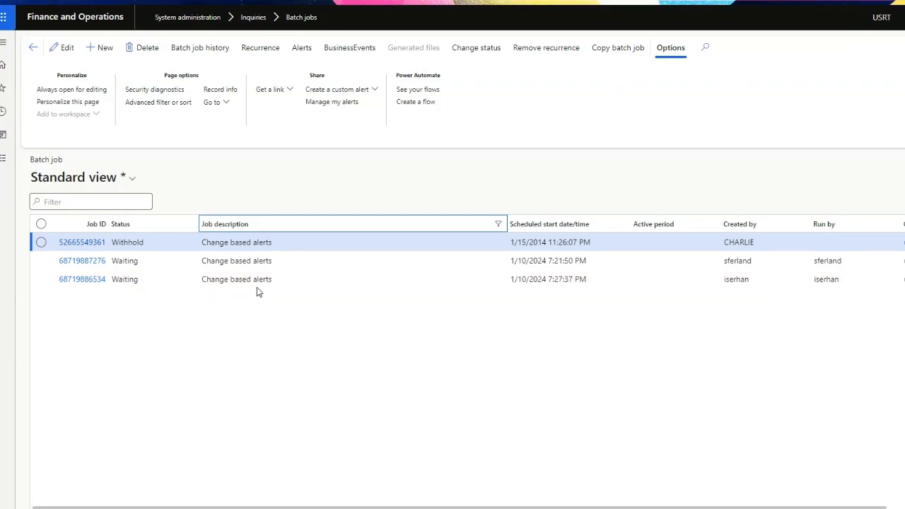
# Step: Select the last Change based alerts job in the list, open its new-status choices and close them
pyautogui.click(290, 280)
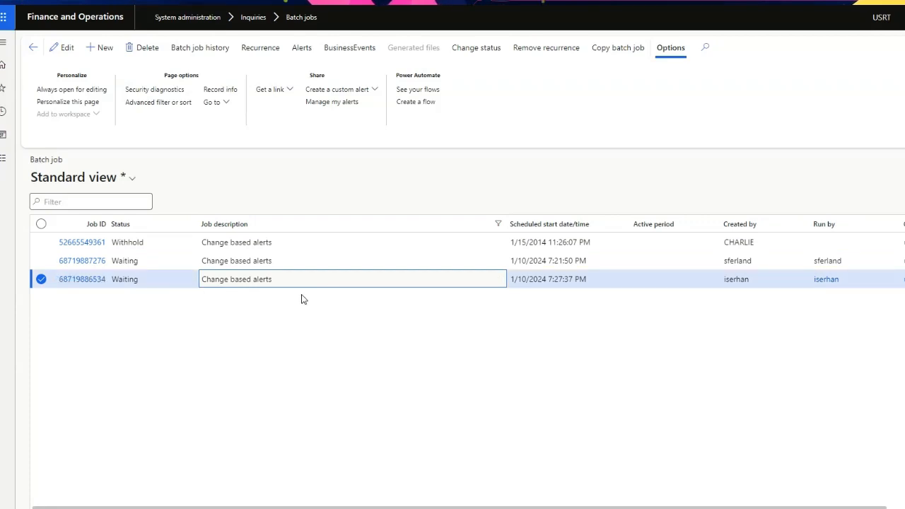
pyautogui.click(478, 50)
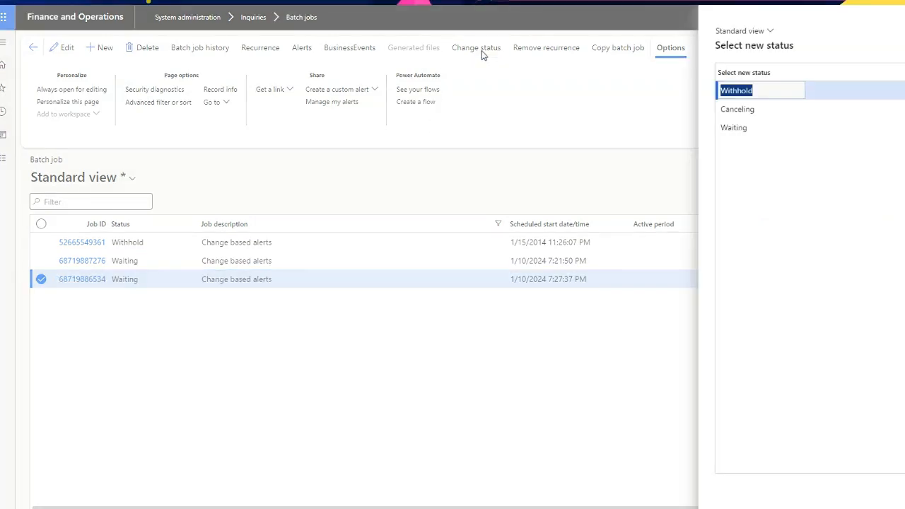
pyautogui.click(904, 495)
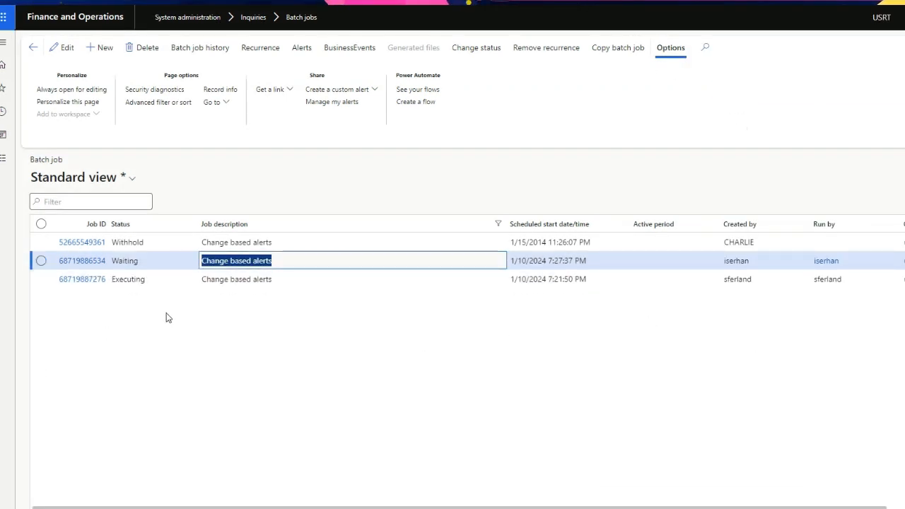
pyautogui.click(433, 389)
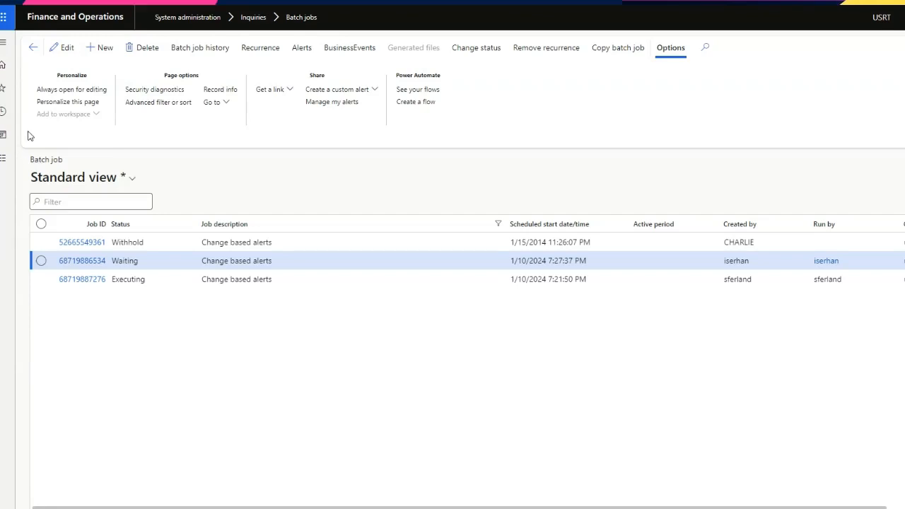
# Step: Open the All vendors list of the Accounts payable module
pyautogui.click(3, 160)
pyautogui.click(54, 185)
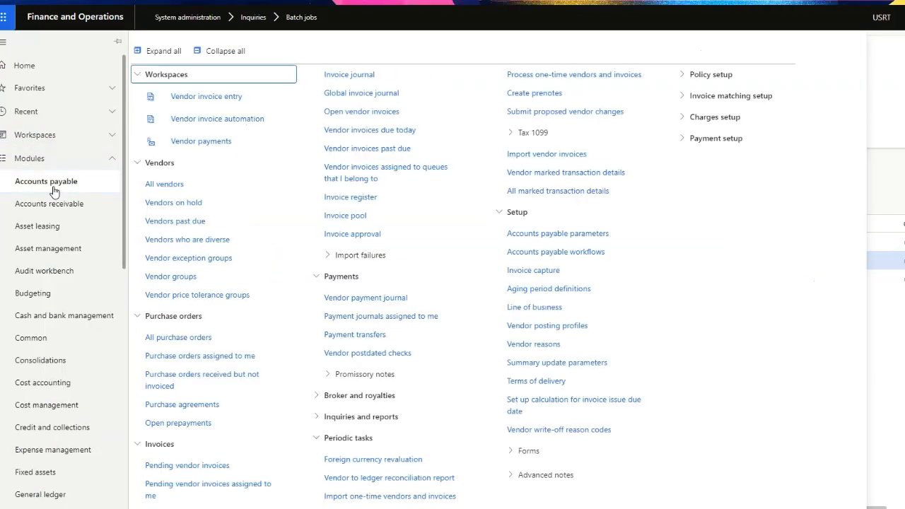
pyautogui.click(183, 184)
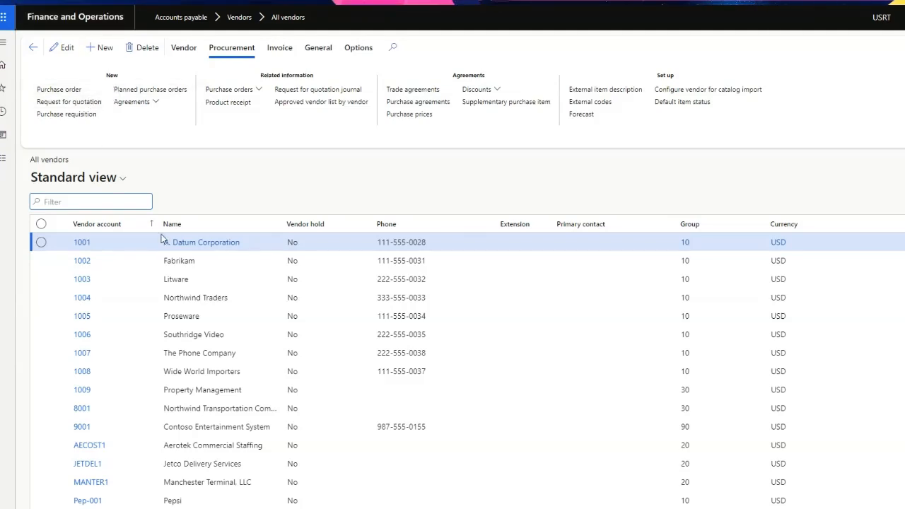
# Step: Select the vendor Pepsi (Pep-001) and start creating a custom alert from its record
pyautogui.scroll(-1, 137, 312)
pyautogui.scroll(1, 139, 313)
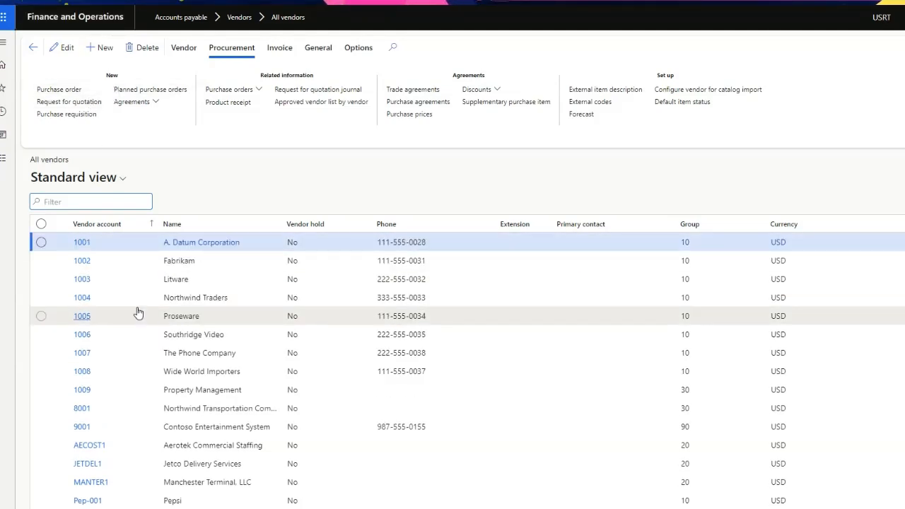
pyautogui.scroll(-1, 139, 313)
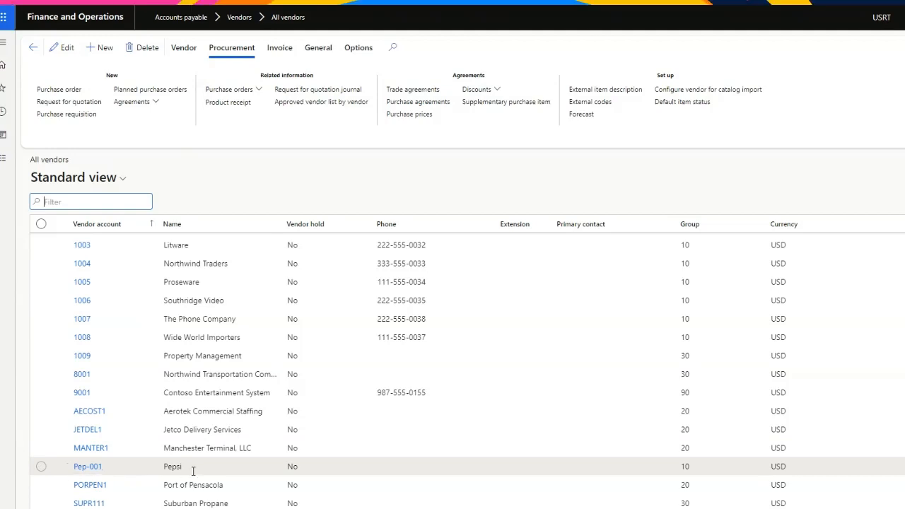
pyautogui.click(121, 469)
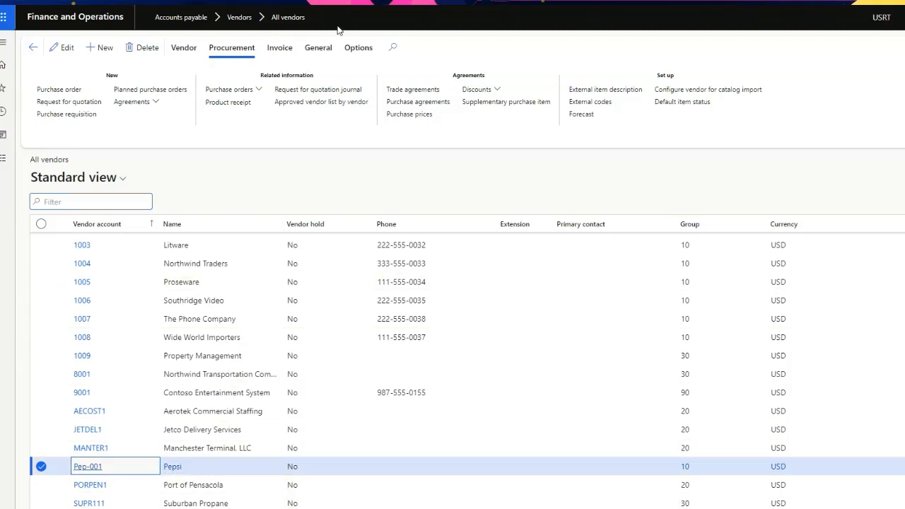
pyautogui.click(358, 48)
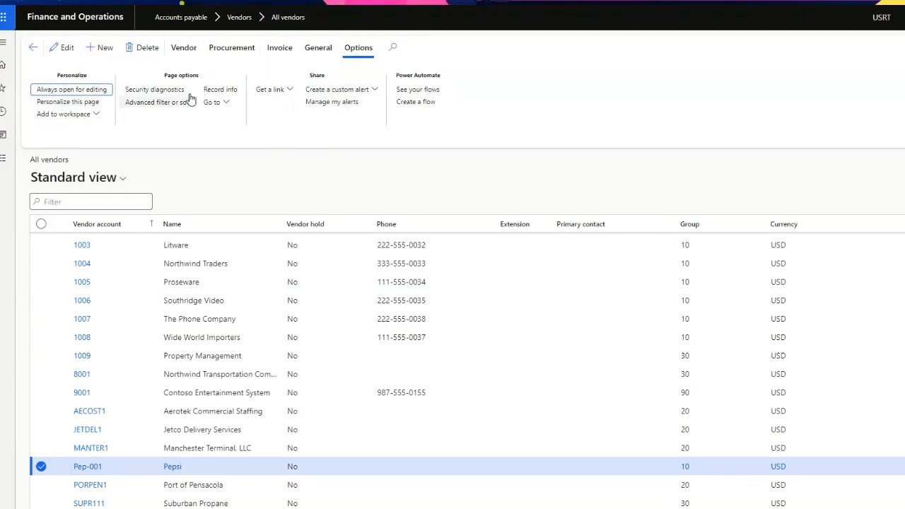
pyautogui.click(344, 91)
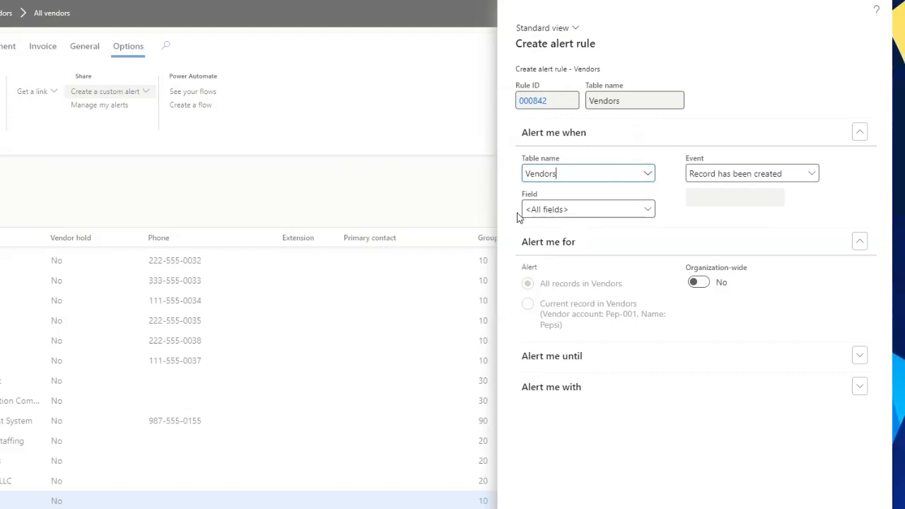
# Step: Filter the alert rule's field choices by "hold" and choose Vendor hold as the monitored field
pyautogui.click(645, 210)
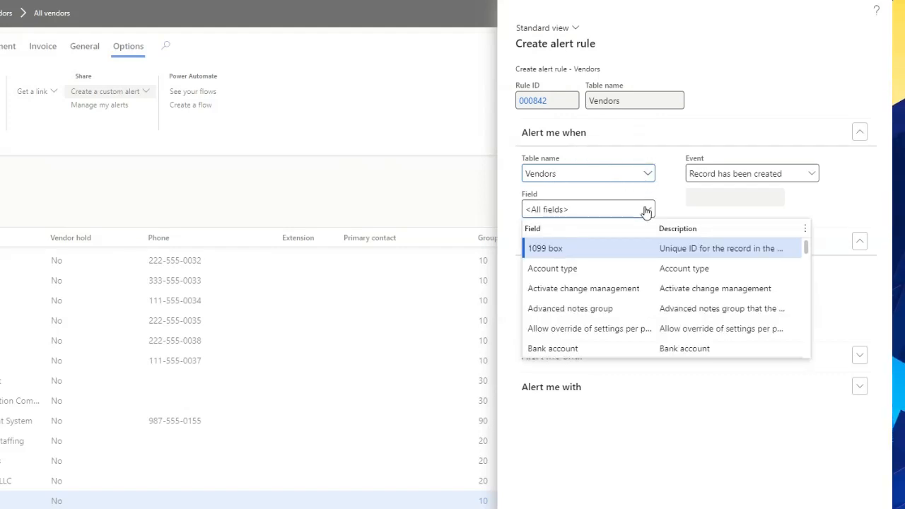
pyautogui.click(586, 239)
pyautogui.write('hold')
pyautogui.press('Return')
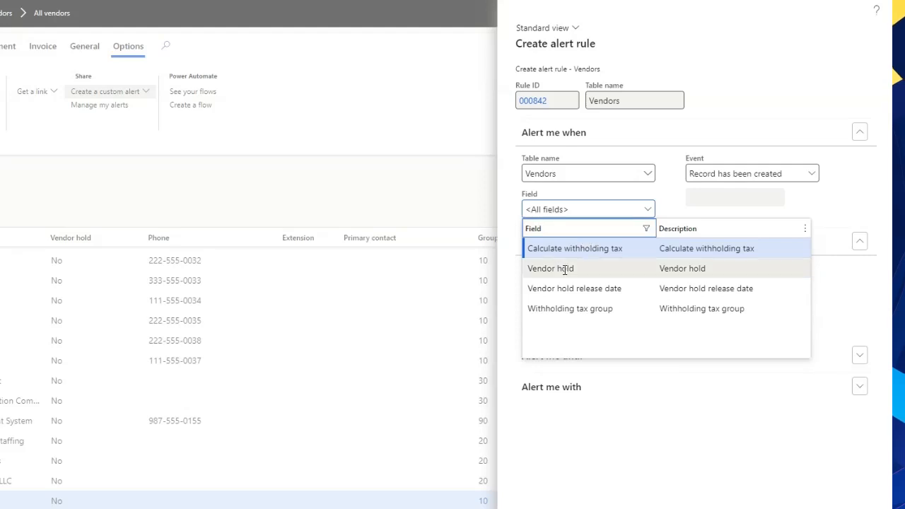
pyautogui.click(565, 269)
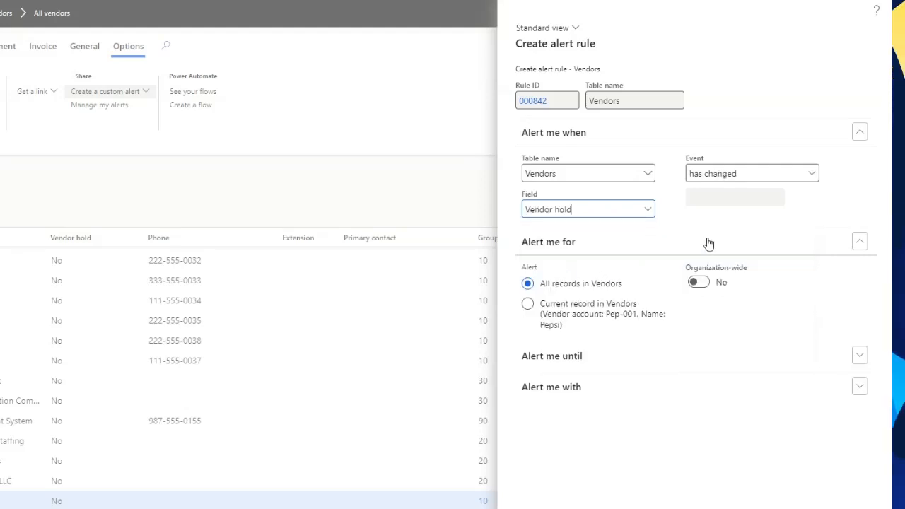
# Step: Set the alert rule's event to "is set to:" with the value All
pyautogui.click(813, 176)
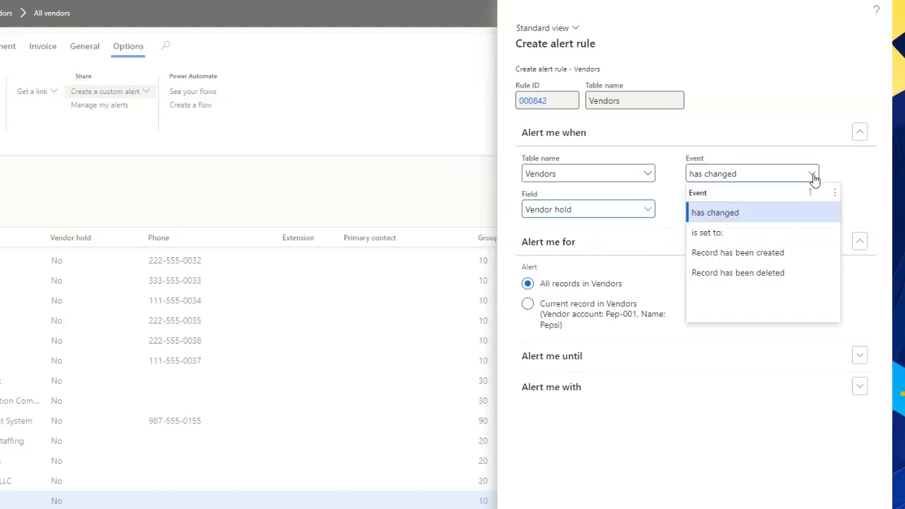
pyautogui.click(719, 232)
pyautogui.click(778, 198)
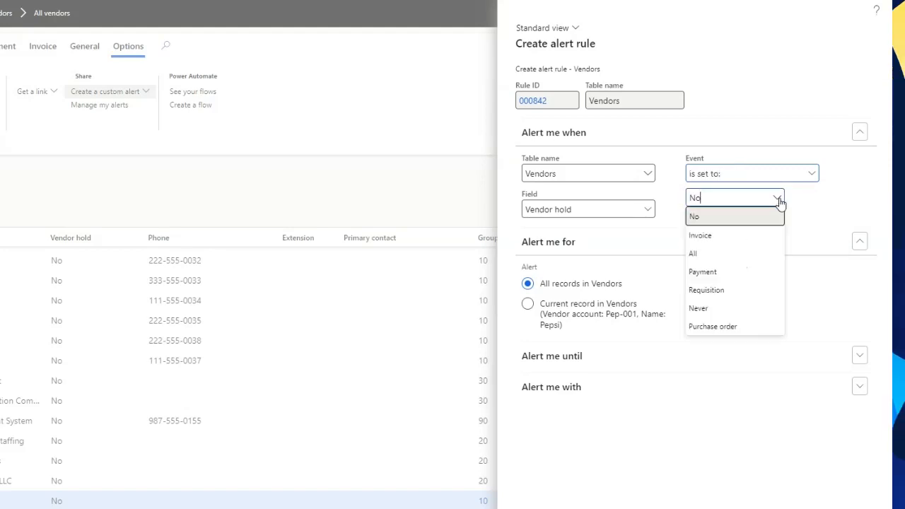
pyautogui.click(704, 252)
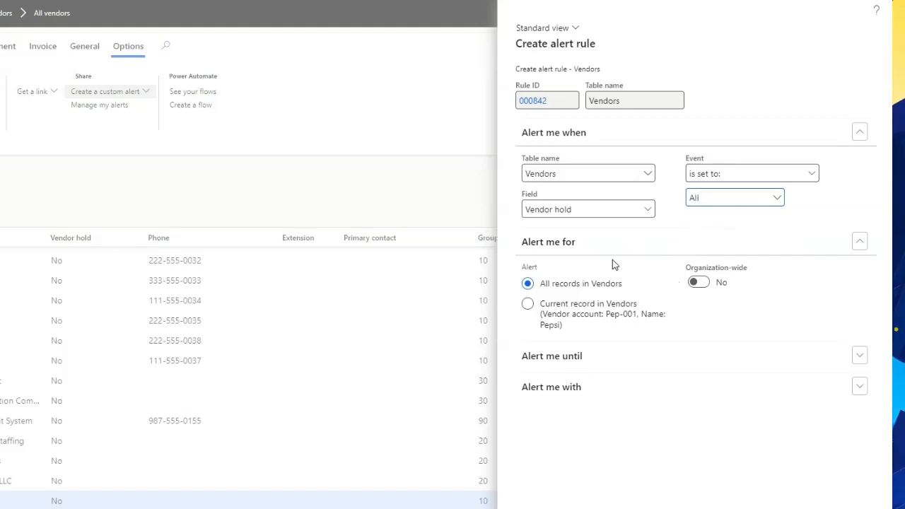
# Step: Enter the alert message "This vendor has been put on hold" and save the alert rule
pyautogui.click(572, 390)
pyautogui.scroll(-2, 619, 456)
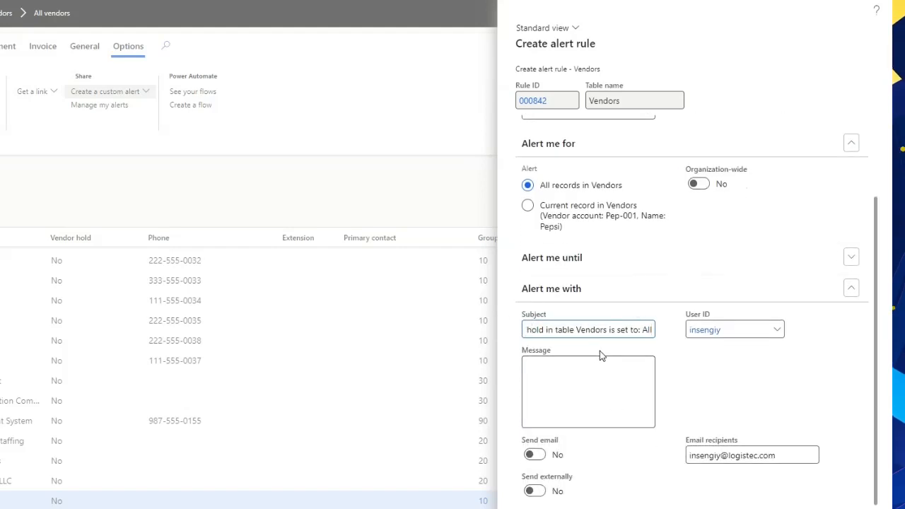
pyautogui.click(528, 329)
pyautogui.click(558, 378)
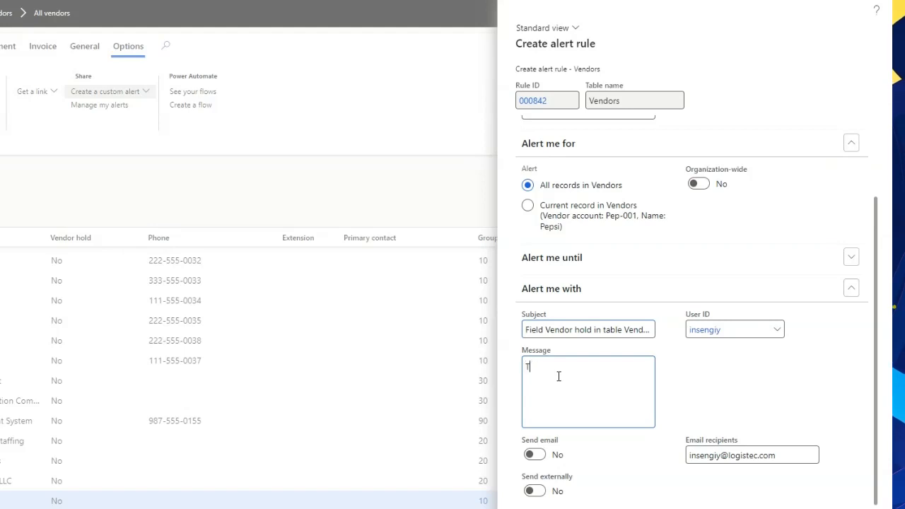
pyautogui.press('BackSpace')
pyautogui.write('has been put on hold')
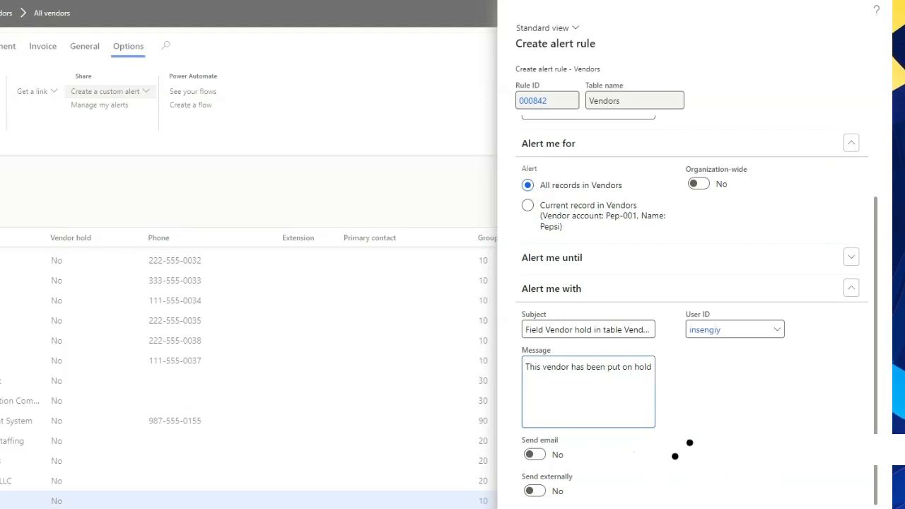
pyautogui.click(880, 507)
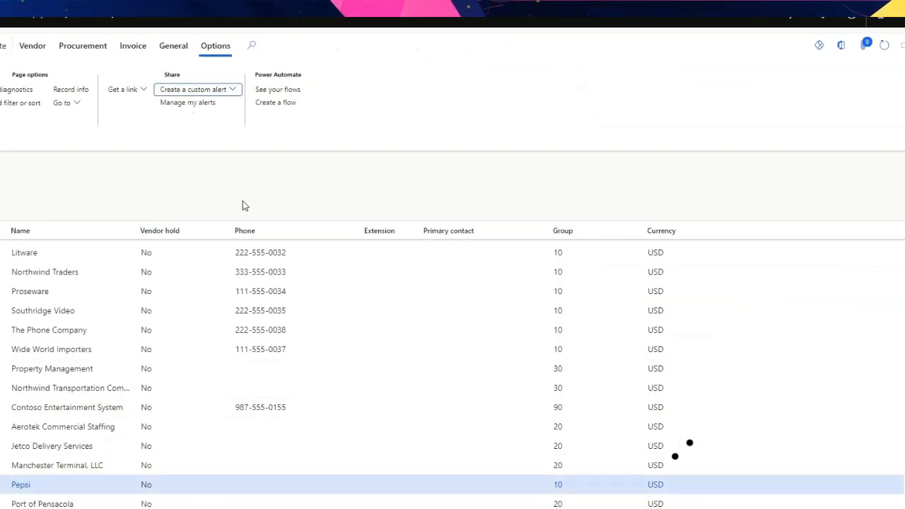
# Step: Review the vendor hold rule among the user's managed alerts and return to the vendor list
pyautogui.click(182, 104)
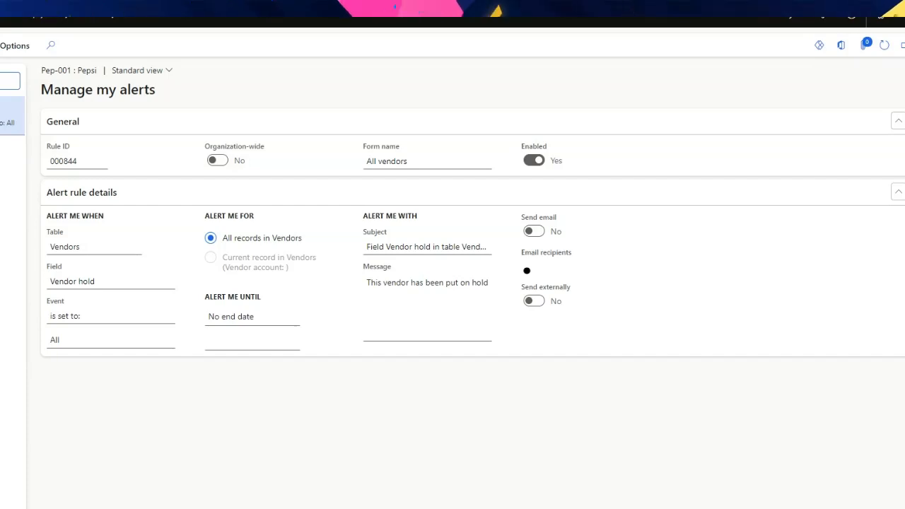
pyautogui.hotkey('alt', 'Left')
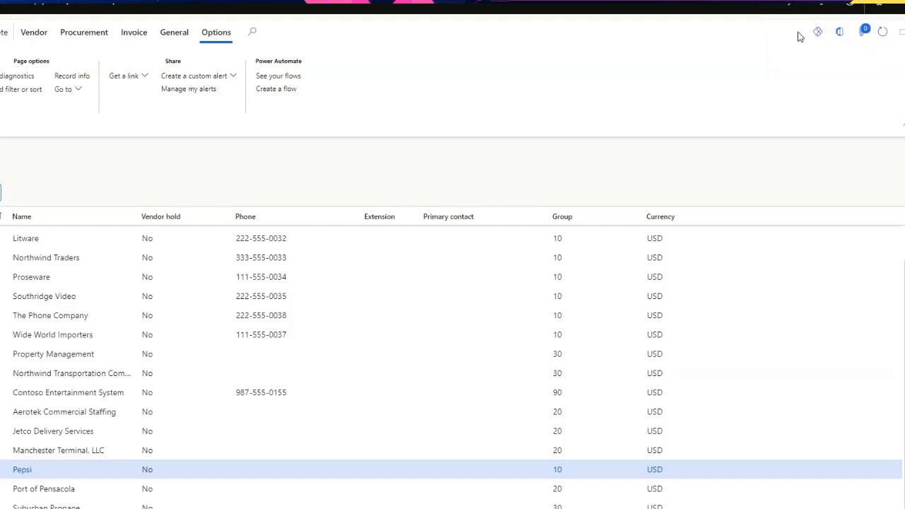
# Step: Clear all existing notifications in the Action center and close it
pyautogui.click(824, 6)
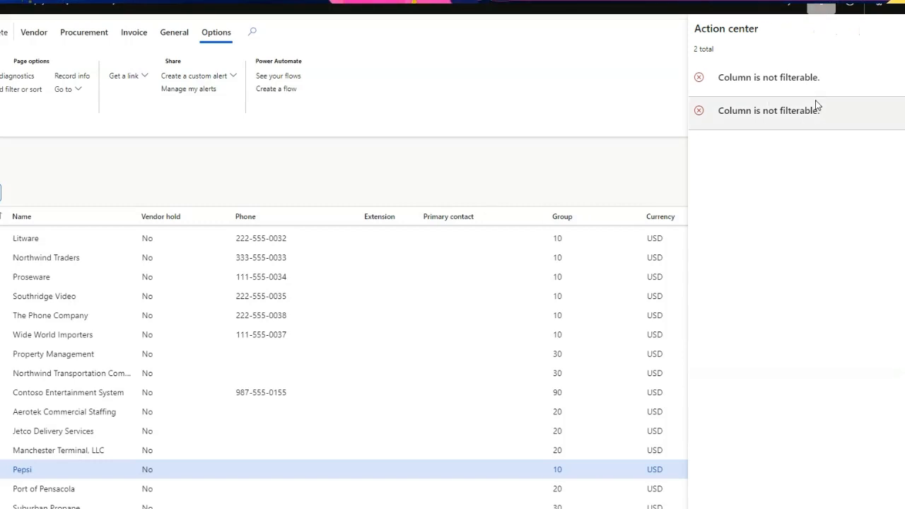
pyautogui.click(904, 49)
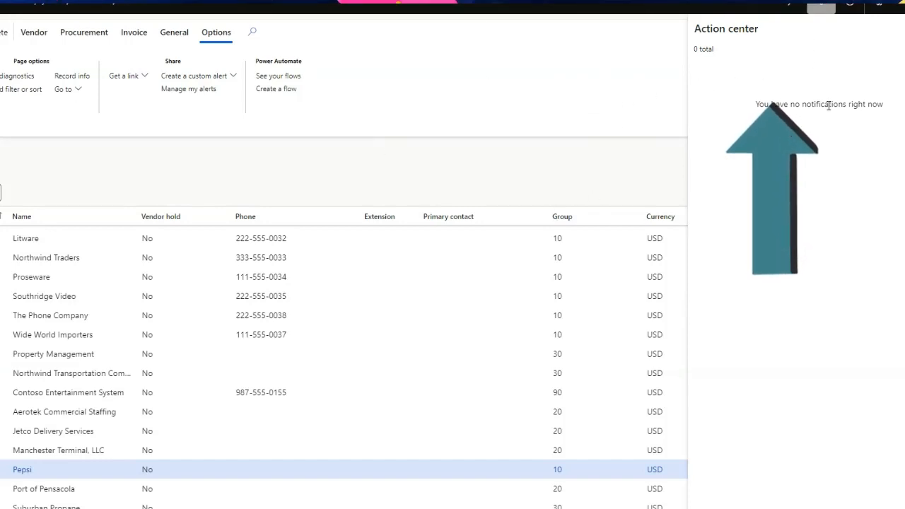
pyautogui.click(184, 164)
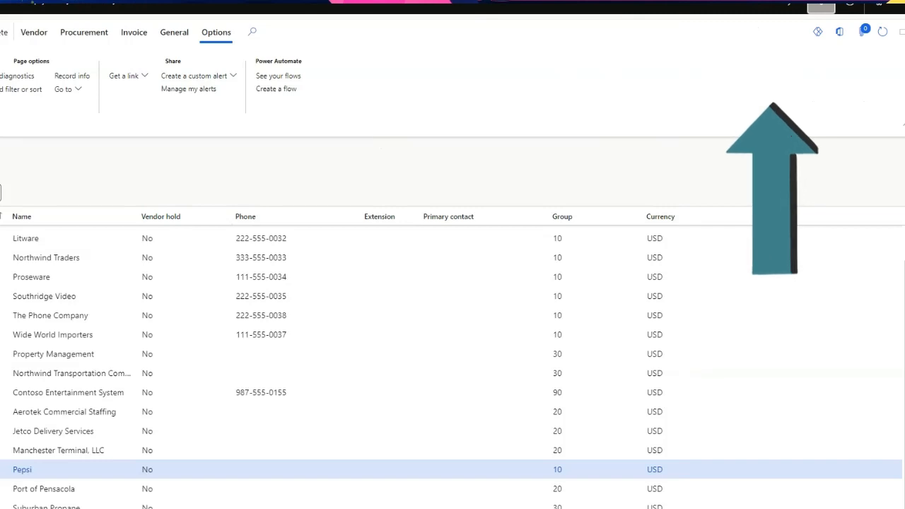
# Step: Reopen the All vendors list and set the vendor hold of Pepsi (Pep-001) to All
pyautogui.click(1, 181)
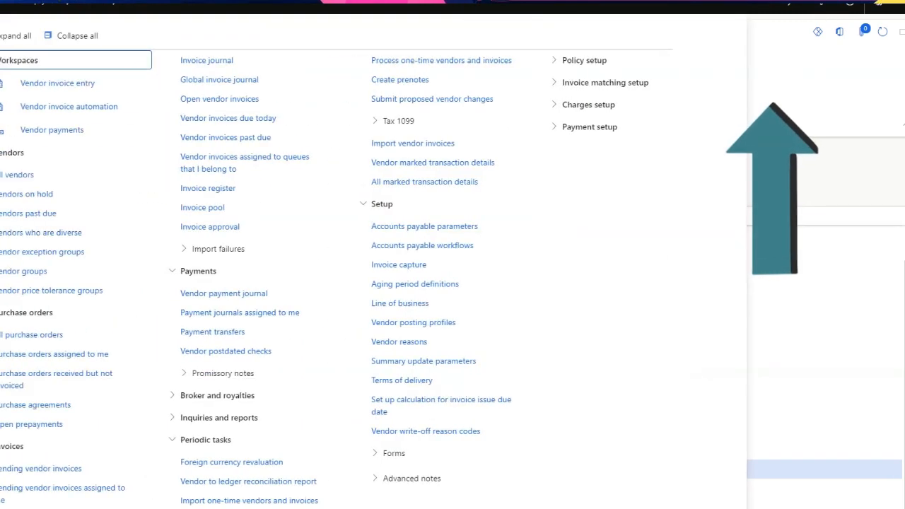
pyautogui.click(17, 175)
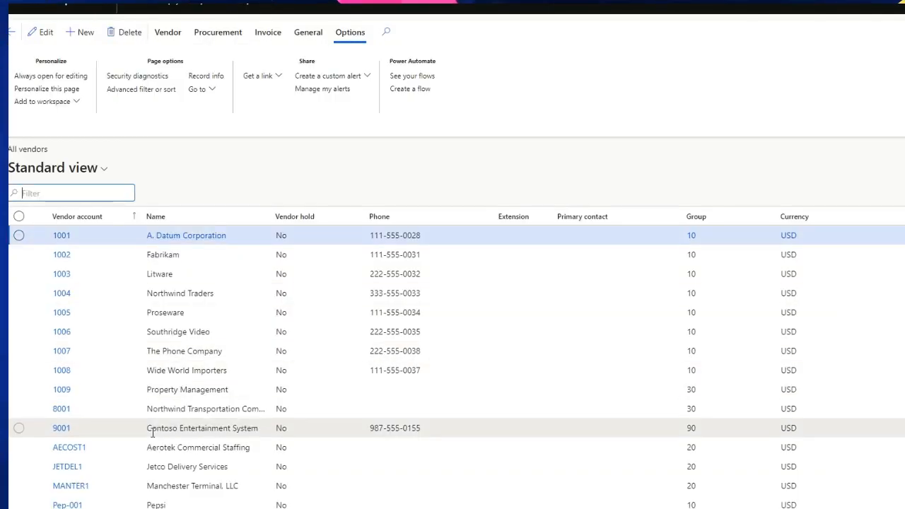
pyautogui.scroll(-1, 141, 469)
pyautogui.click(115, 472)
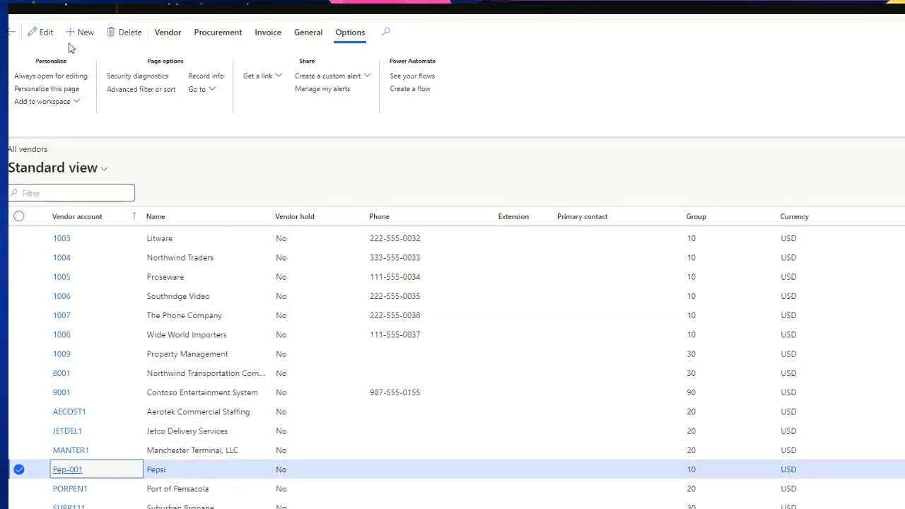
pyautogui.click(163, 36)
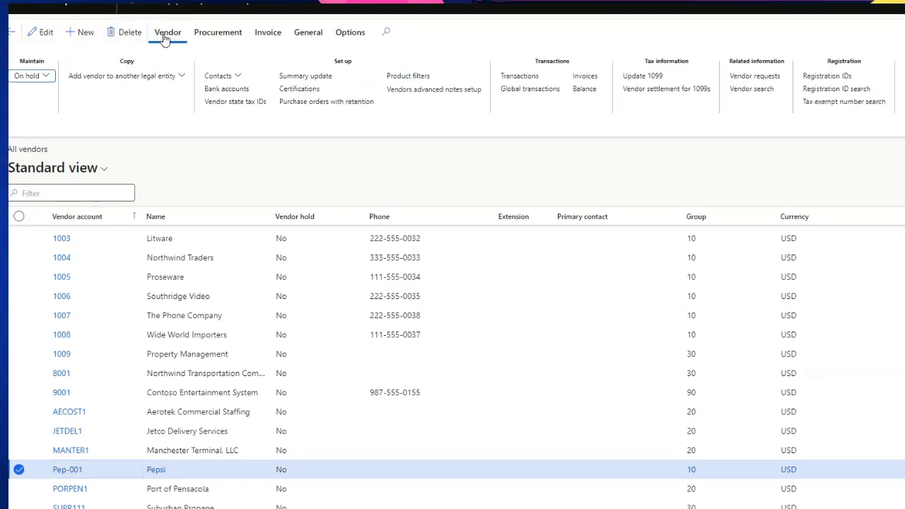
pyautogui.click(47, 76)
pyautogui.click(101, 131)
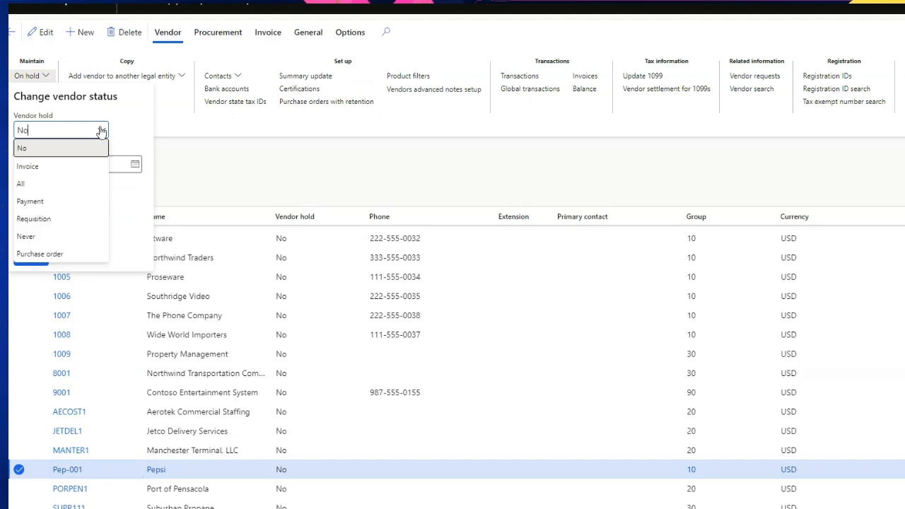
pyautogui.click(33, 185)
pyautogui.click(31, 257)
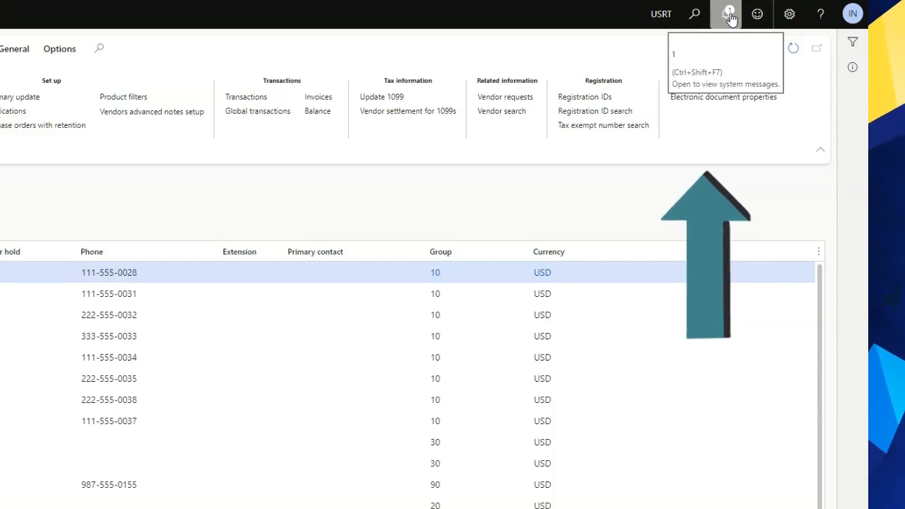
# Step: Open the Action center to check for the vendor hold alert notification
pyautogui.click(729, 14)
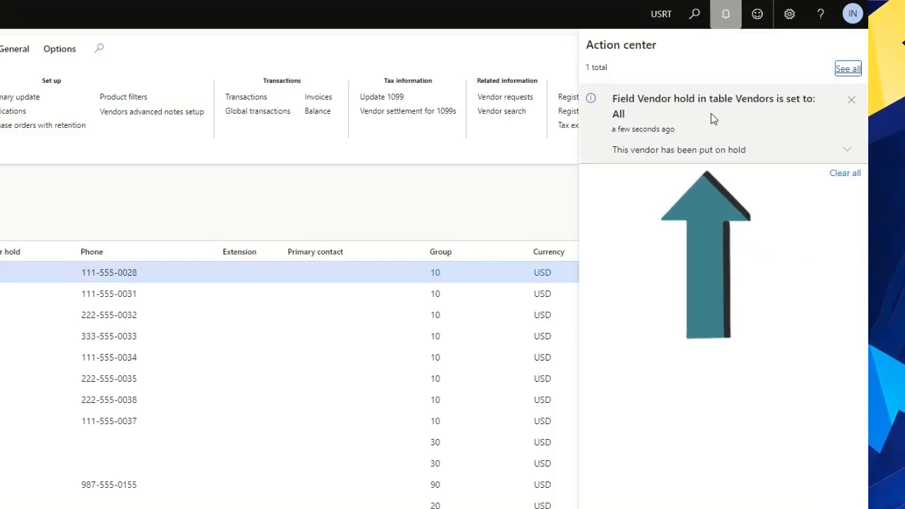